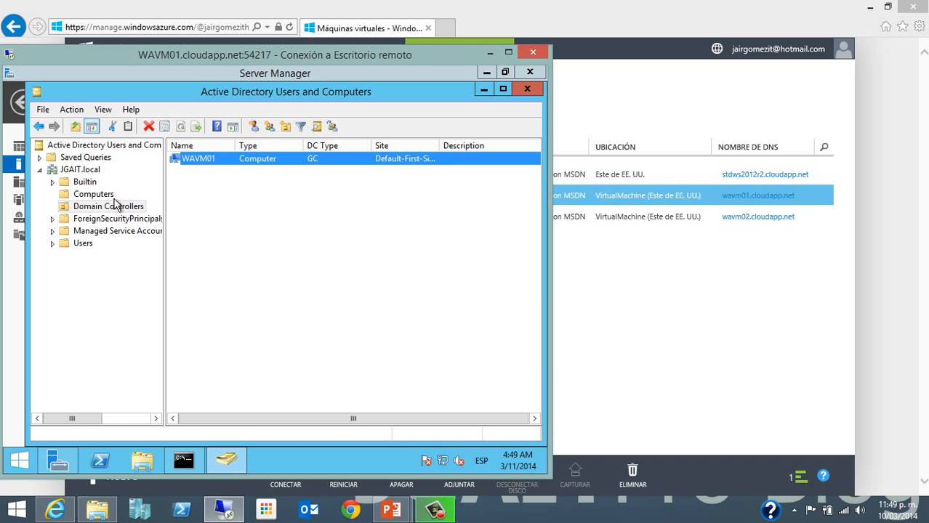
Step: Locate the WAVM02 computer account in the Computers container of the JGAIT.local domain
{"action": "left_click", "coordinate": [112, 194]}
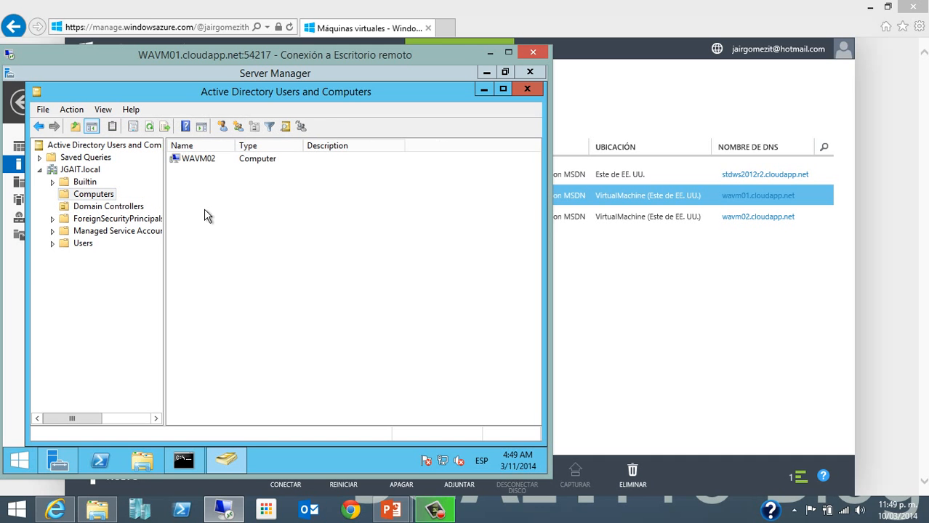
{"action": "left_click", "coordinate": [205, 159]}
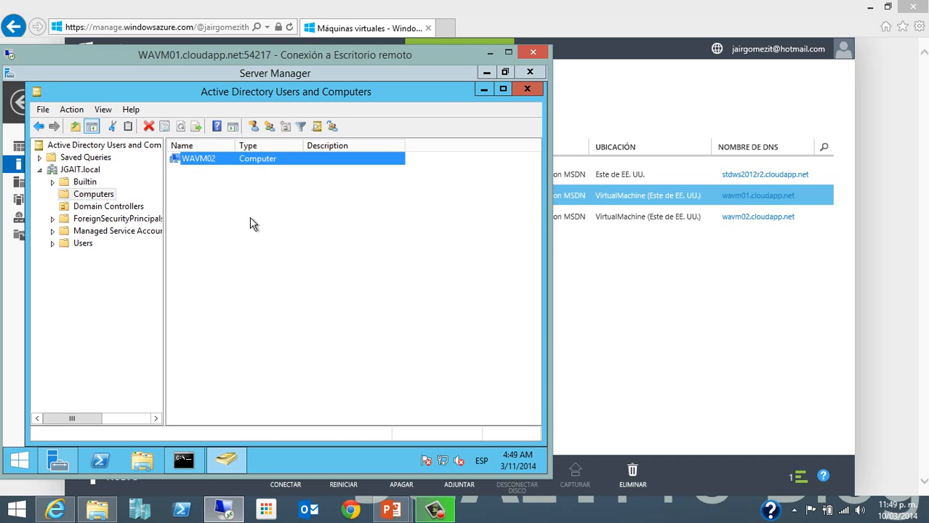
Step: Start a new Remote Desktop connection to WAVM02.cloudapp.net:59859 with the JGAIT\Administrador domain account
{"action": "left_click", "coordinate": [713, 272]}
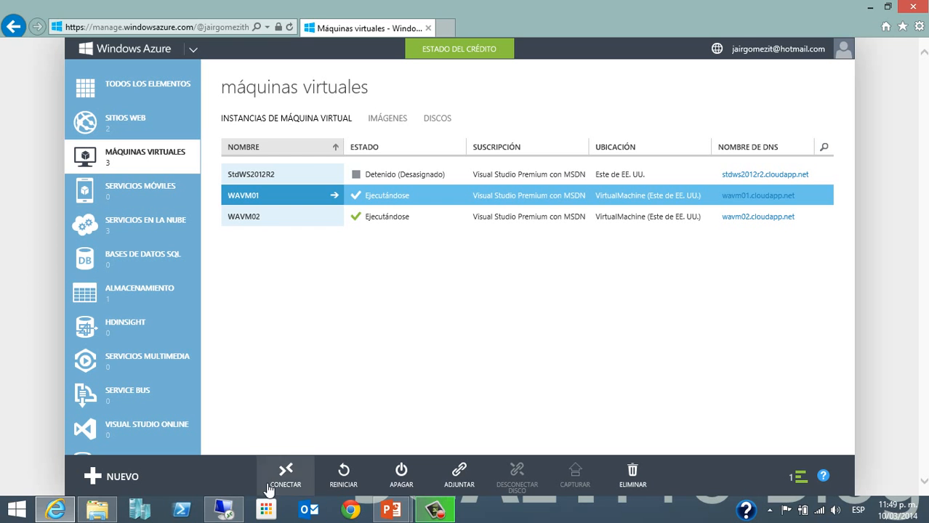
{"action": "right_click", "coordinate": [224, 508]}
{"action": "left_click", "coordinate": [210, 442]}
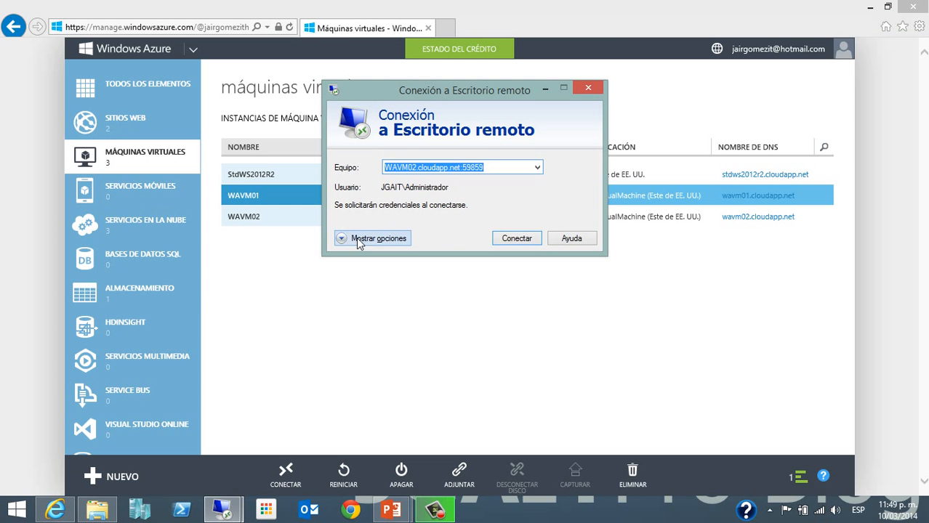
{"action": "left_click", "coordinate": [342, 240]}
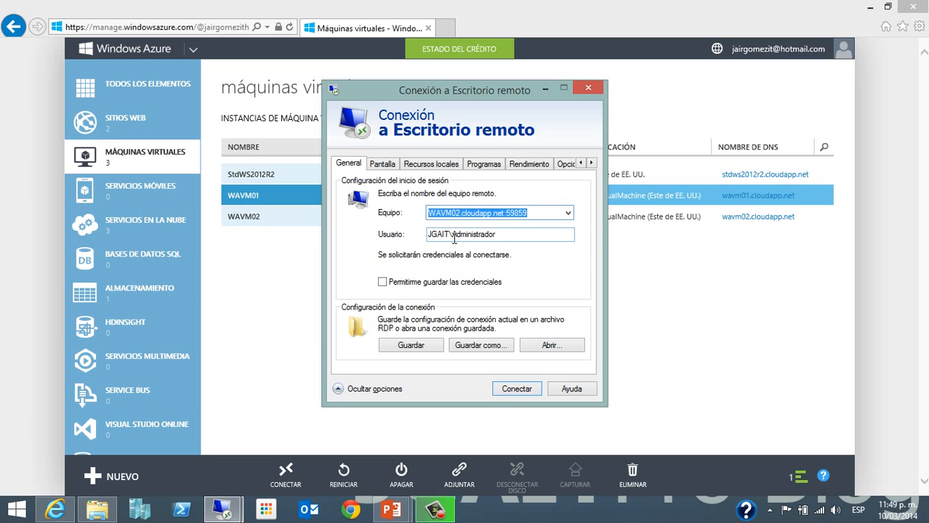
{"action": "left_click_drag", "start_coordinate": [452, 236], "coordinate": [429, 236]}
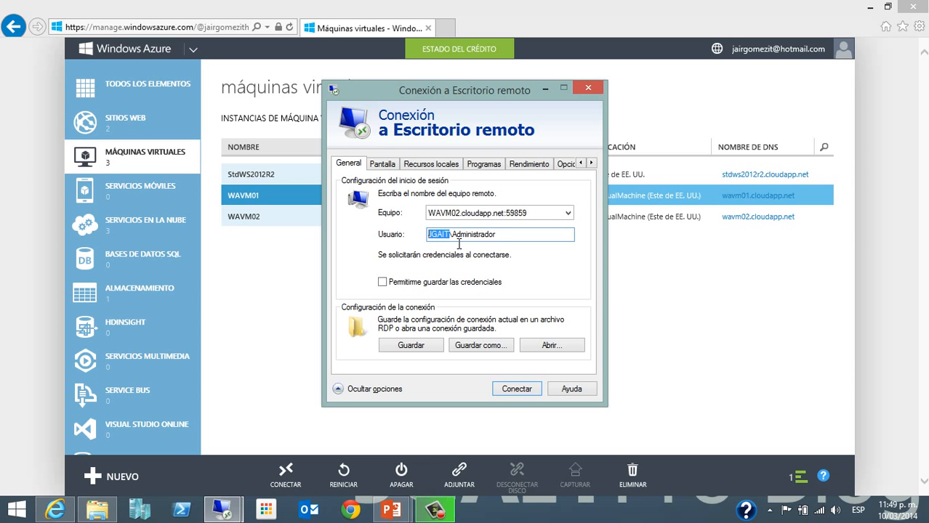
{"action": "left_click_drag", "start_coordinate": [505, 242], "coordinate": [459, 239]}
{"action": "left_click", "coordinate": [515, 388]}
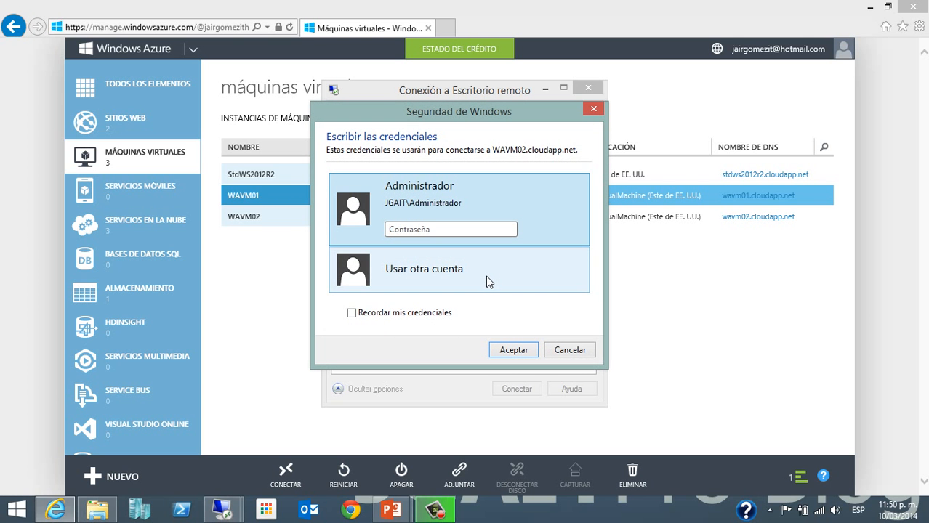
Step: Enter the domain administrator's account password and confirm the credentials to connect to WAVM02
{"action": "left_click", "coordinate": [440, 231]}
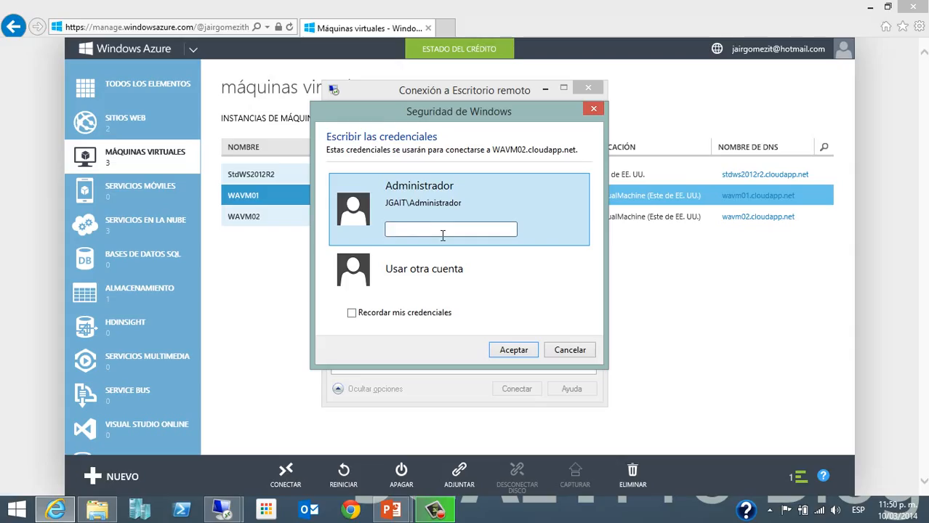
{"action": "type", "text": "************"}
{"action": "left_click", "coordinate": [534, 352]}
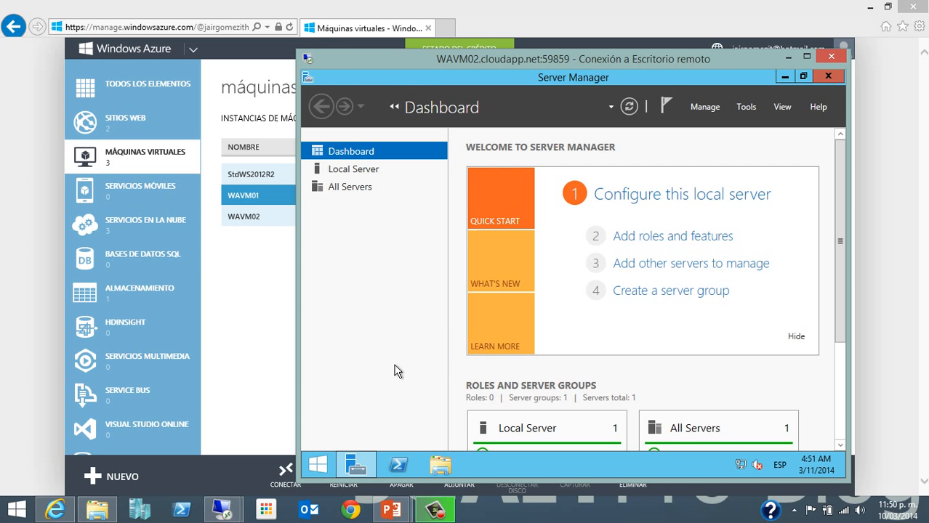
Step: Lock the WAVM02 session from the account options on its Start screen
{"action": "left_click", "coordinate": [317, 465]}
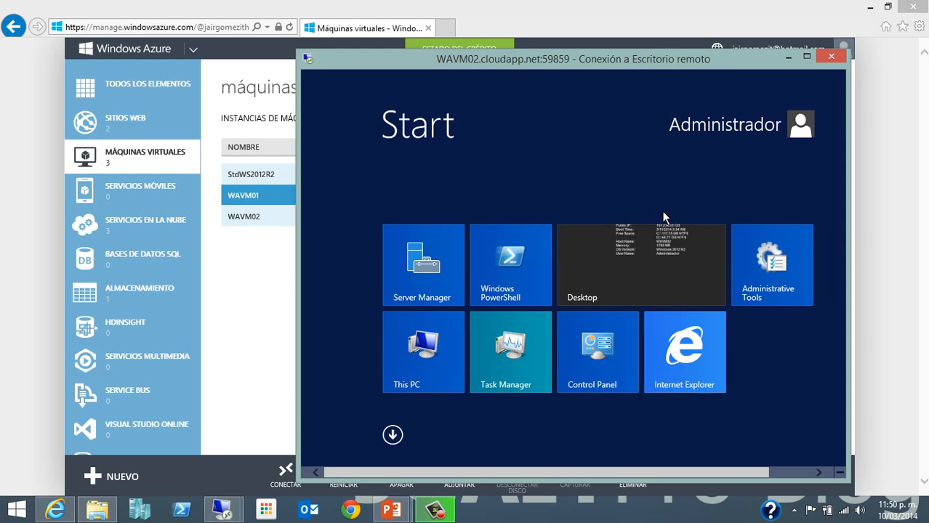
{"action": "left_click", "coordinate": [722, 143]}
{"action": "left_click", "coordinate": [691, 170]}
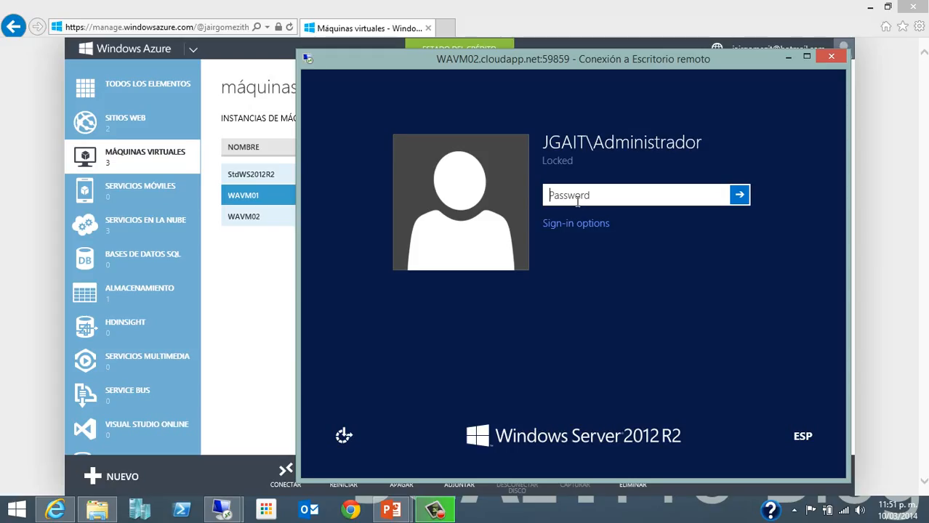
Step: Unlock the WAVM02 session with the administrator's account password and return to its desktop
{"action": "type", "text": "•••••••••"}
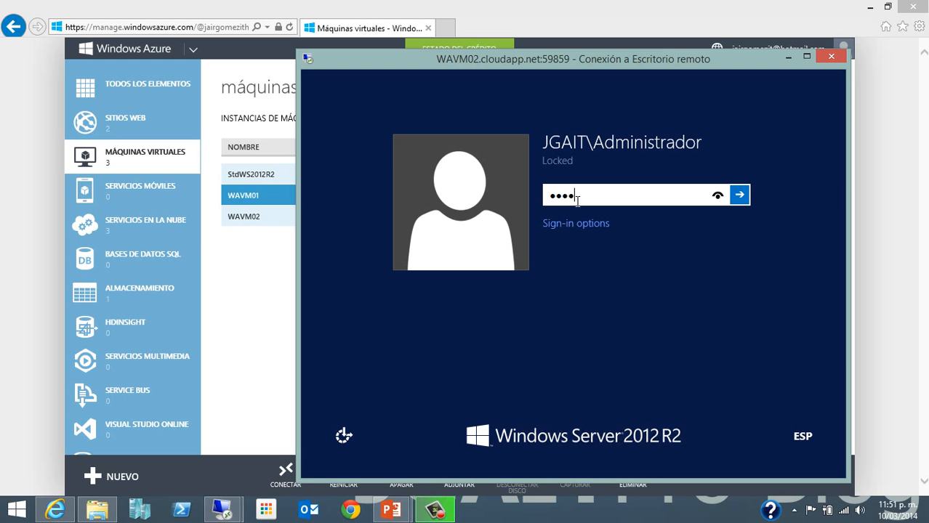
{"action": "type", "text": "••"}
{"action": "key", "text": "Return"}
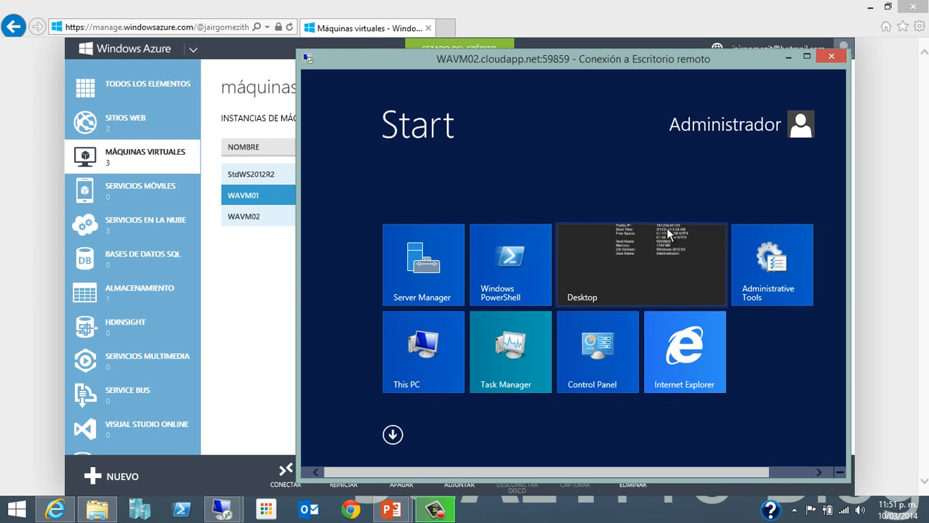
{"action": "left_click", "coordinate": [667, 263]}
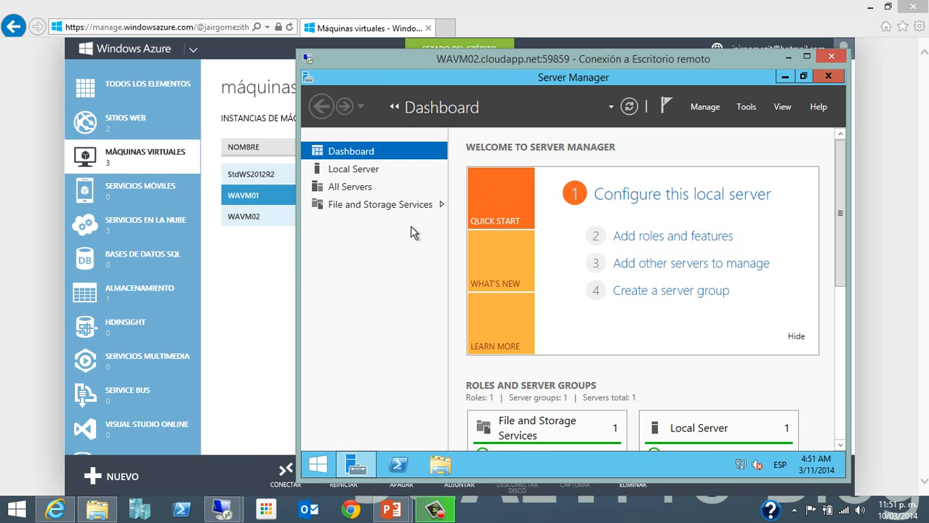
Step: Start adding roles and features on WAVM02.JGAIT.local, using a role-based or feature-based installation
{"action": "left_click", "coordinate": [713, 109]}
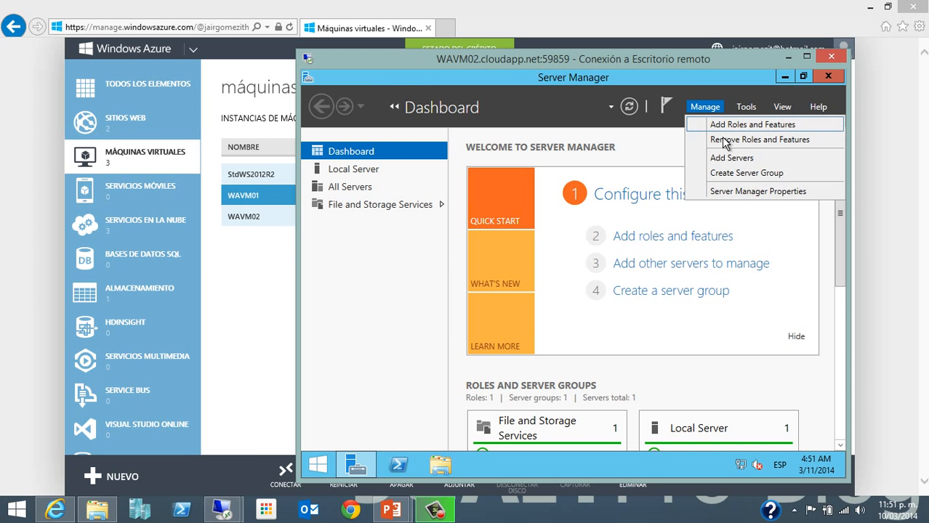
{"action": "left_click", "coordinate": [723, 126]}
{"action": "left_click_drag", "start_coordinate": [607, 118], "coordinate": [570, 88]}
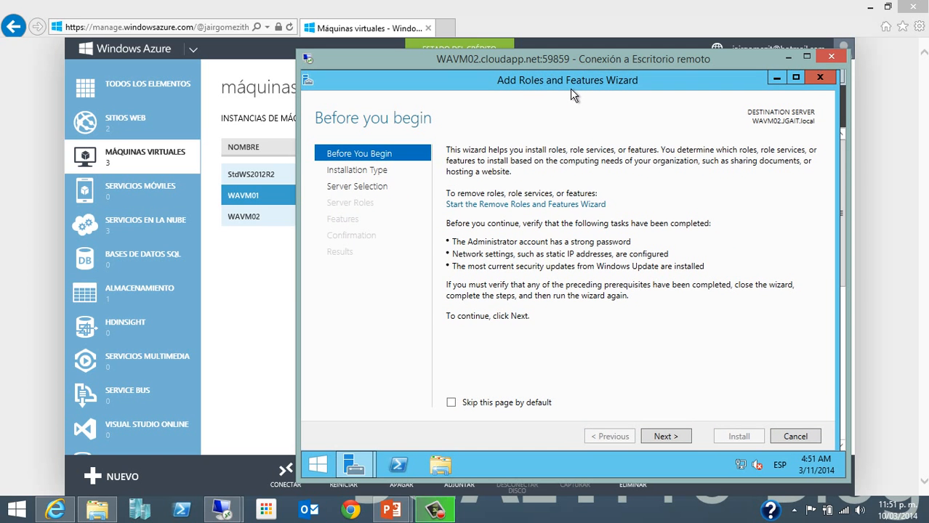
{"action": "left_click", "coordinate": [671, 446]}
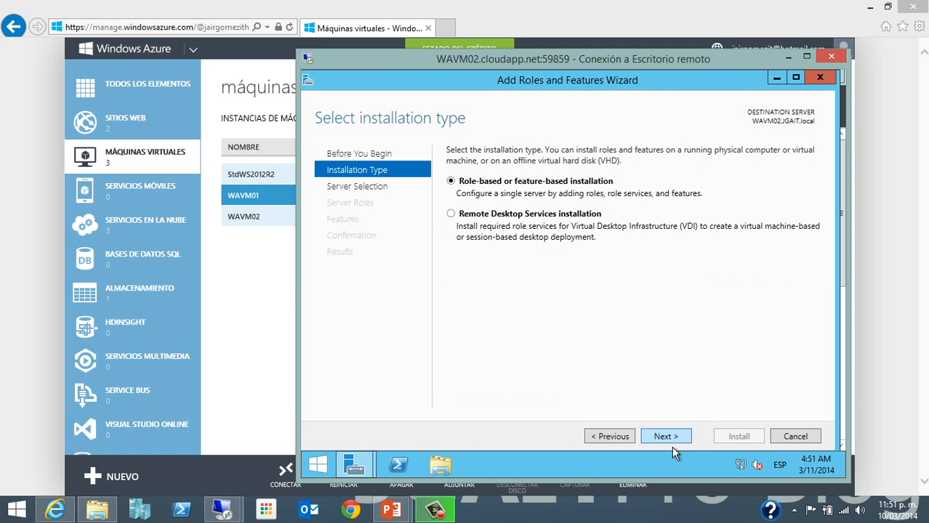
{"action": "left_click", "coordinate": [672, 439]}
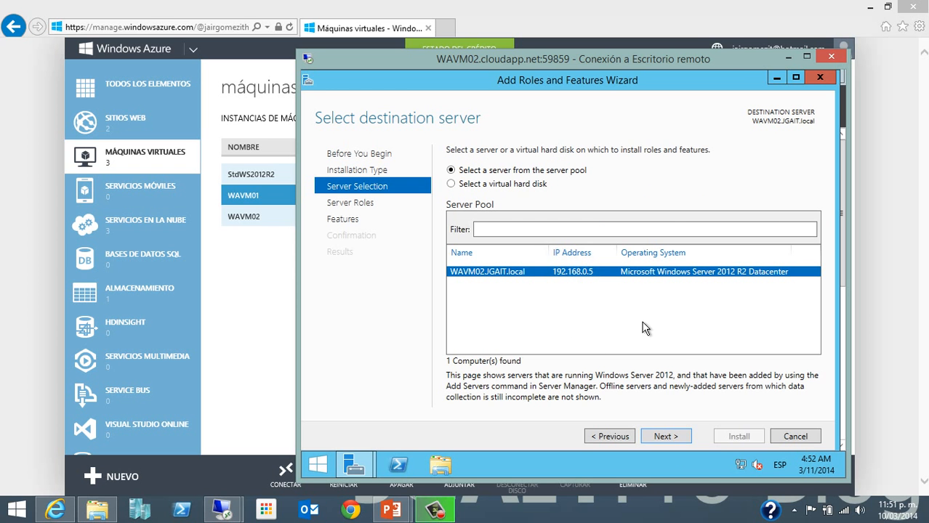
{"action": "left_click", "coordinate": [667, 438]}
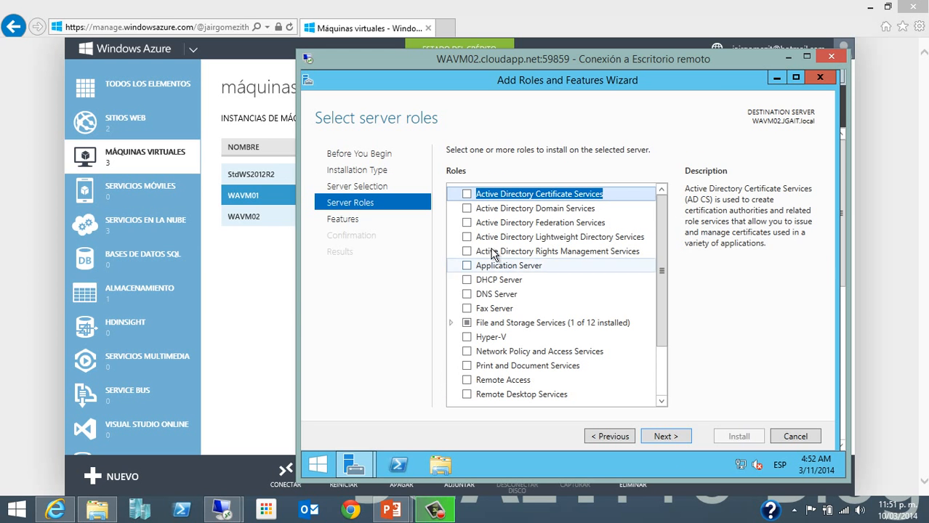
Step: Select the Active Directory Domain Services role with its required features and install it with no additional features
{"action": "left_click", "coordinate": [467, 209]}
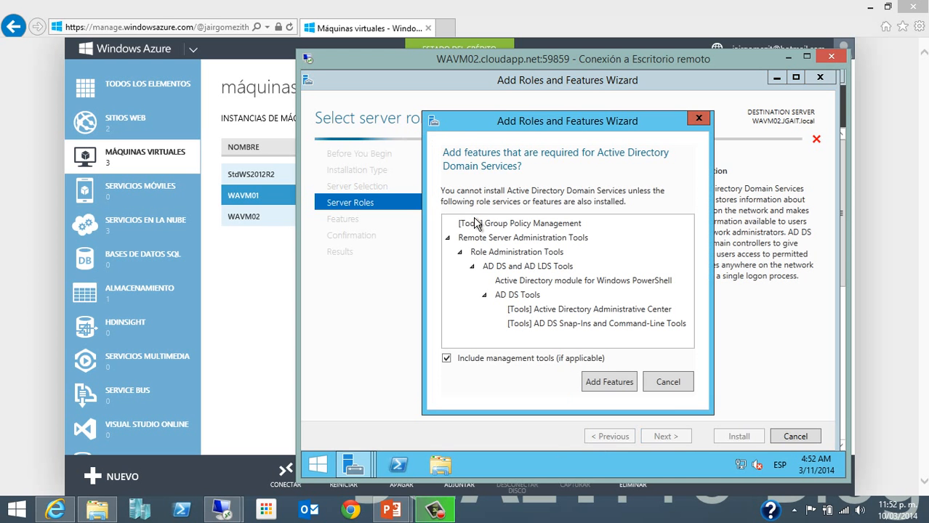
{"action": "left_click", "coordinate": [615, 389]}
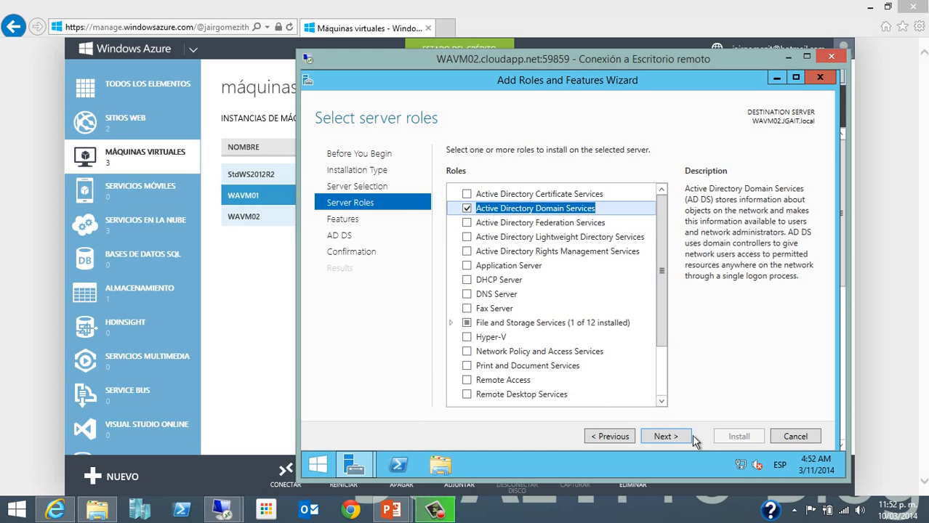
{"action": "left_click", "coordinate": [663, 448]}
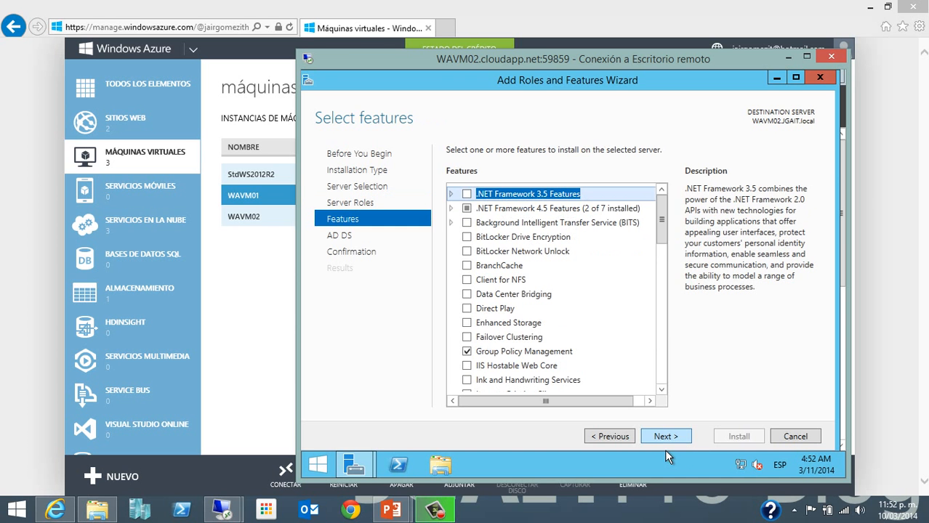
{"action": "left_click", "coordinate": [684, 445]}
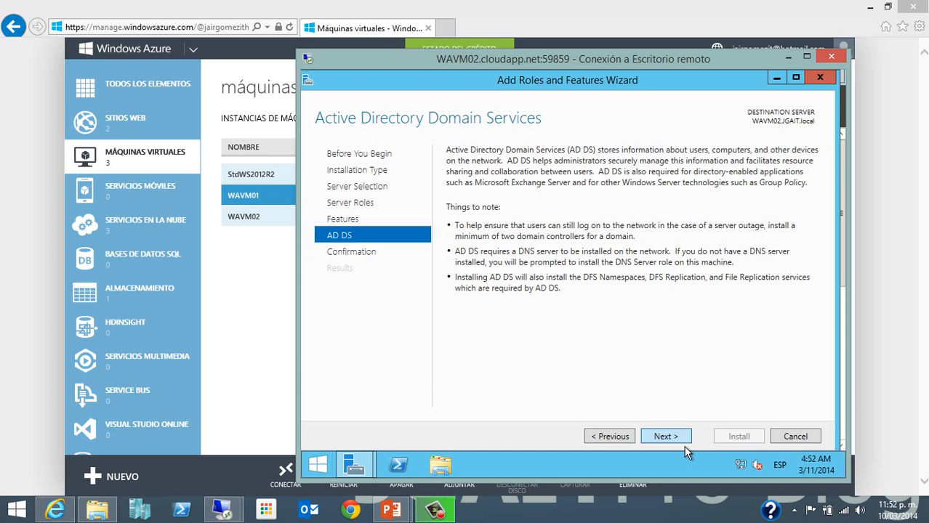
{"action": "left_click", "coordinate": [684, 445]}
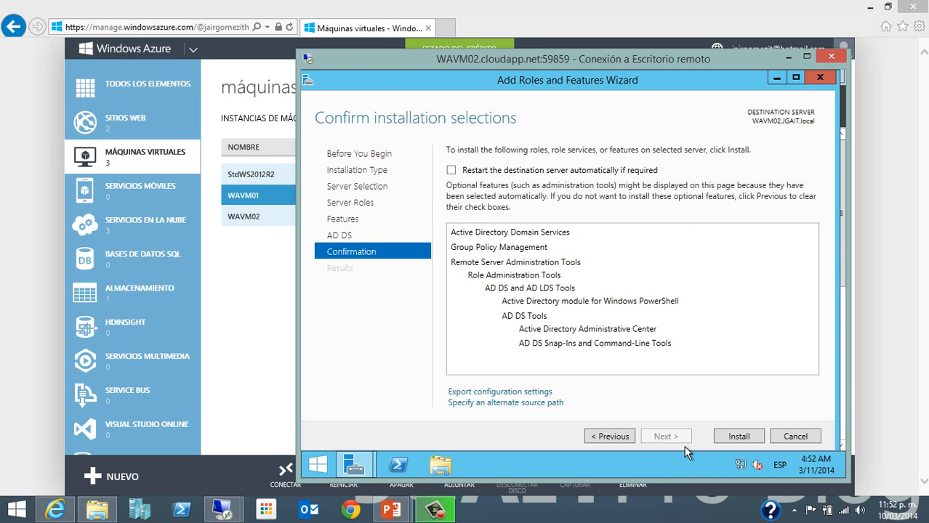
{"action": "left_click", "coordinate": [738, 436]}
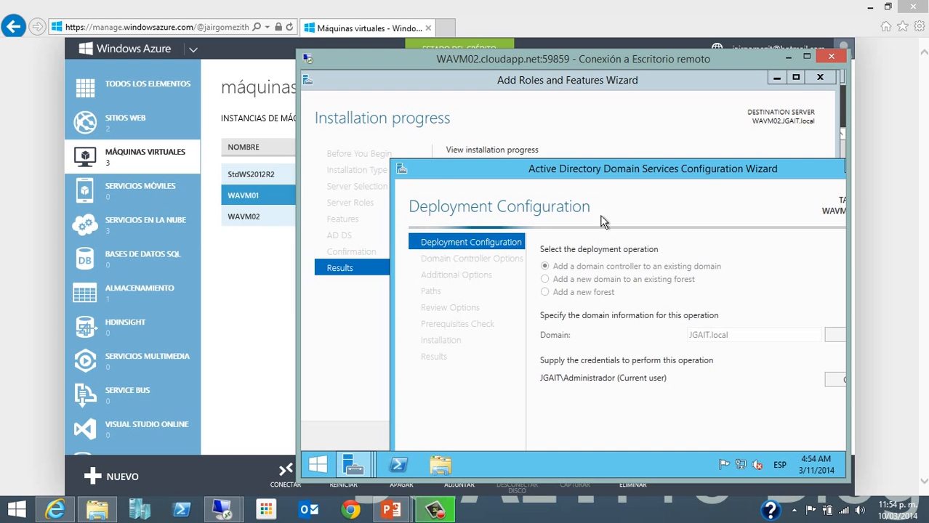
Step: Choose to add a domain controller to the existing JGAIT.local domain and check which site names are available
{"action": "left_click_drag", "start_coordinate": [583, 178], "coordinate": [501, 90]}
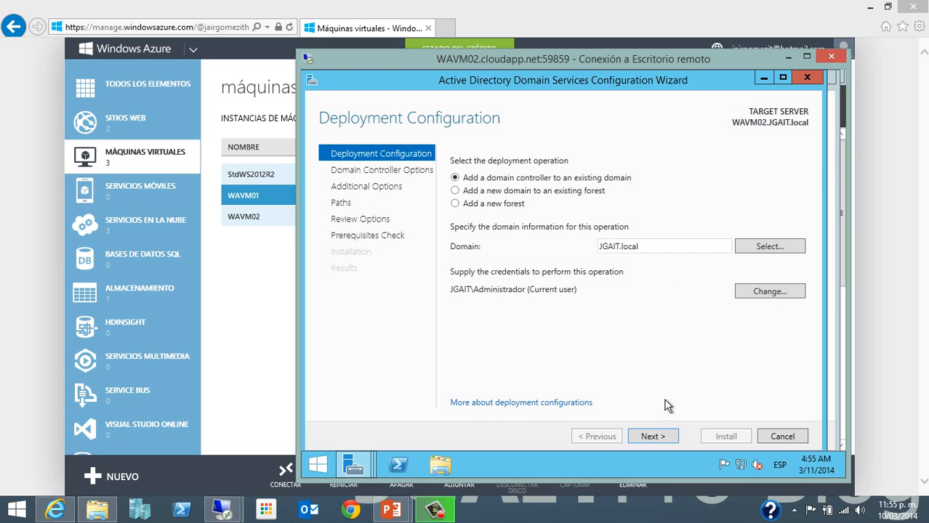
{"action": "left_click", "coordinate": [661, 443]}
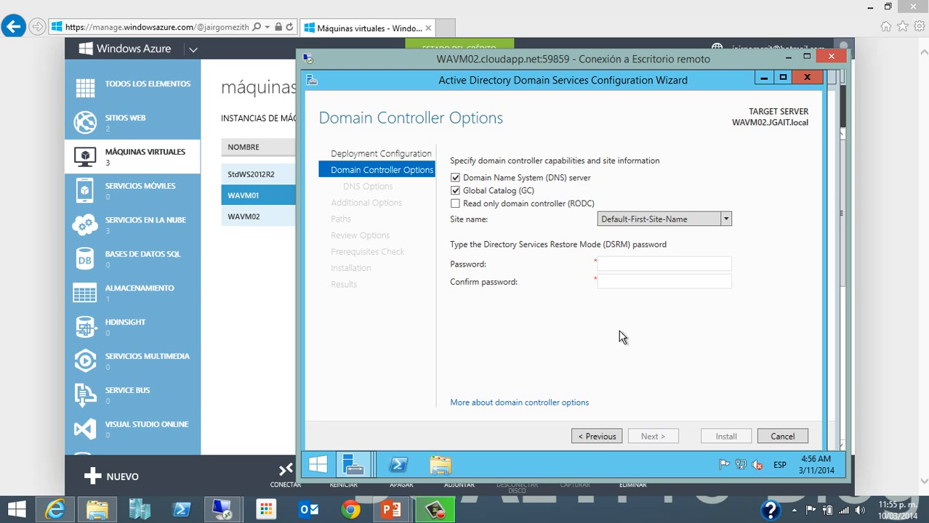
{"action": "left_click", "coordinate": [727, 220]}
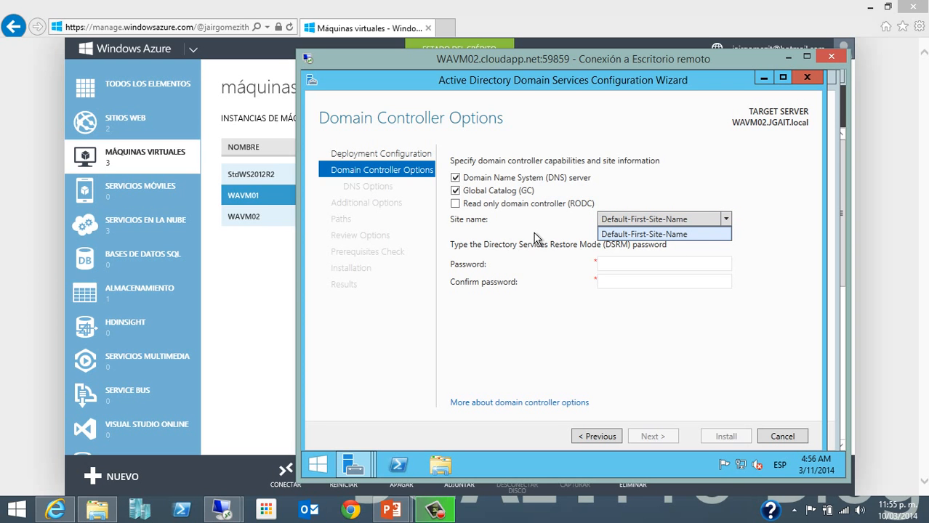
{"action": "left_click", "coordinate": [610, 327]}
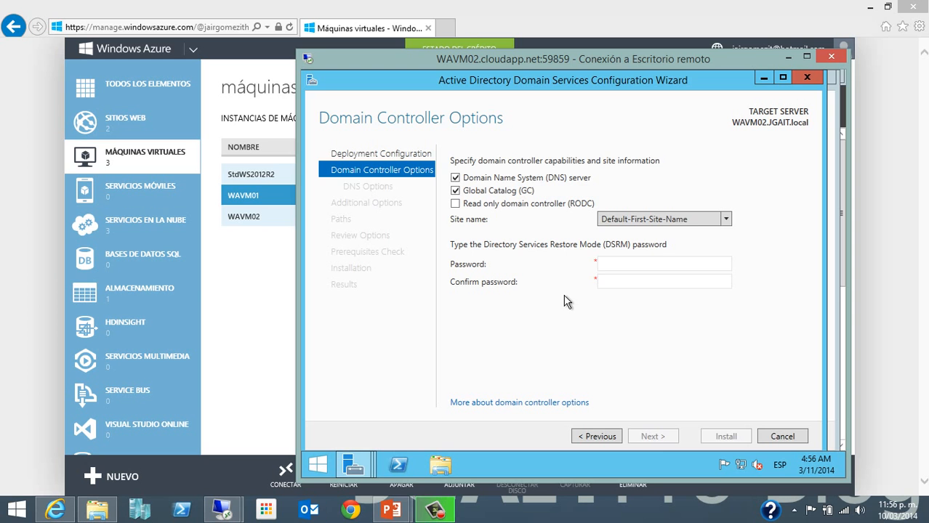
Step: Enter and confirm the Directory Services Restore Mode password, keeping DNS server and Global Catalog enabled, and accept the domain controller options
{"action": "left_click", "coordinate": [630, 265]}
{"action": "type", "text": "••••••••••••"}
{"action": "key", "text": "Tab"}
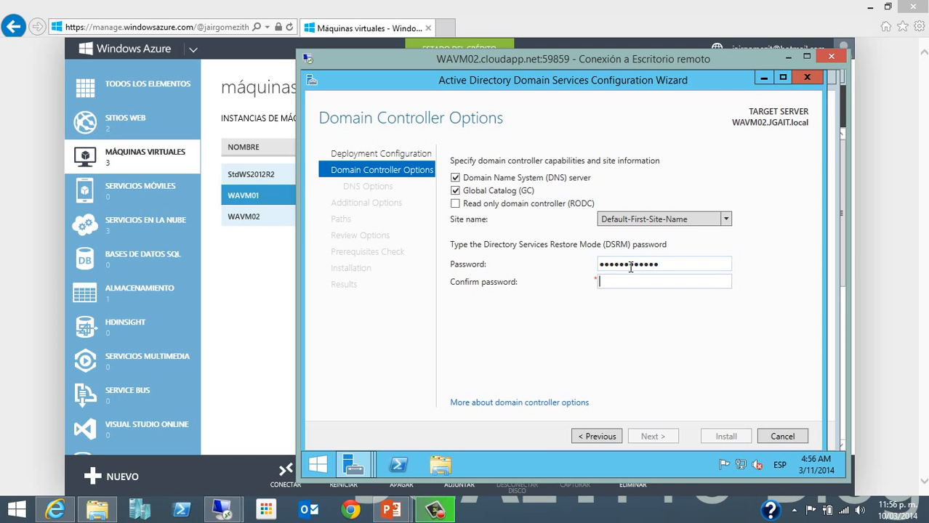
{"action": "type", "text": "••••"}
{"action": "key", "text": "BackSpace"}
{"action": "key", "text": "BackSpace"}
{"action": "key", "text": "BackSpace"}
{"action": "key", "text": "BackSpace"}
{"action": "type", "text": "••••••••••••"}
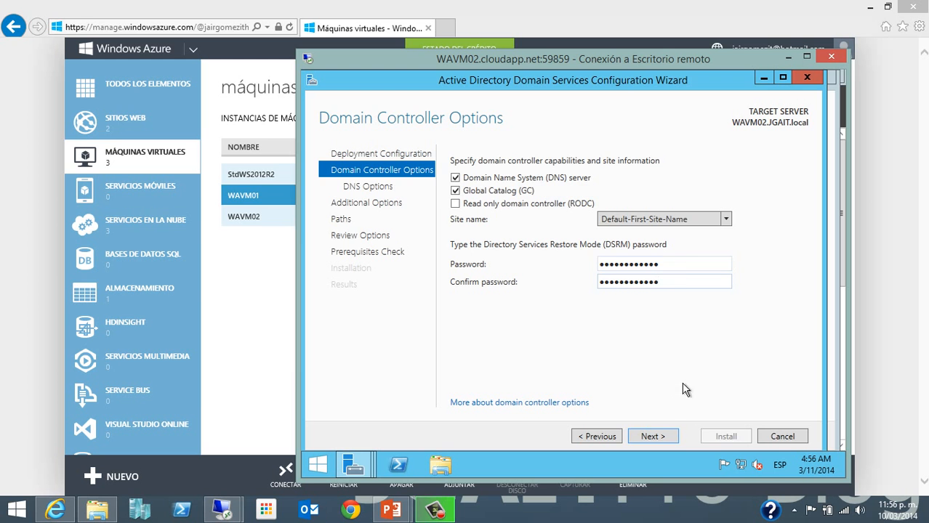
{"action": "left_click", "coordinate": [673, 445]}
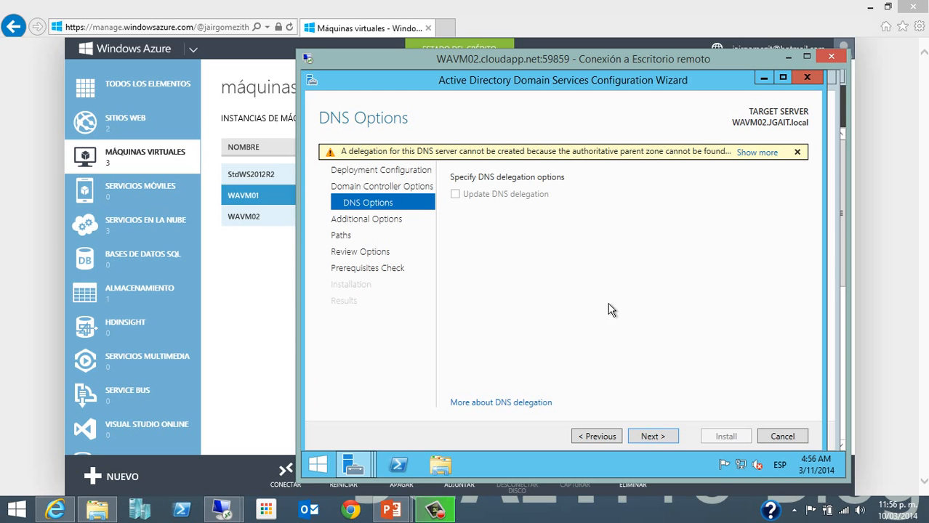
Step: Accept the DNS options and check the available replication sources, leaving replication from any domain controller
{"action": "left_click", "coordinate": [662, 447]}
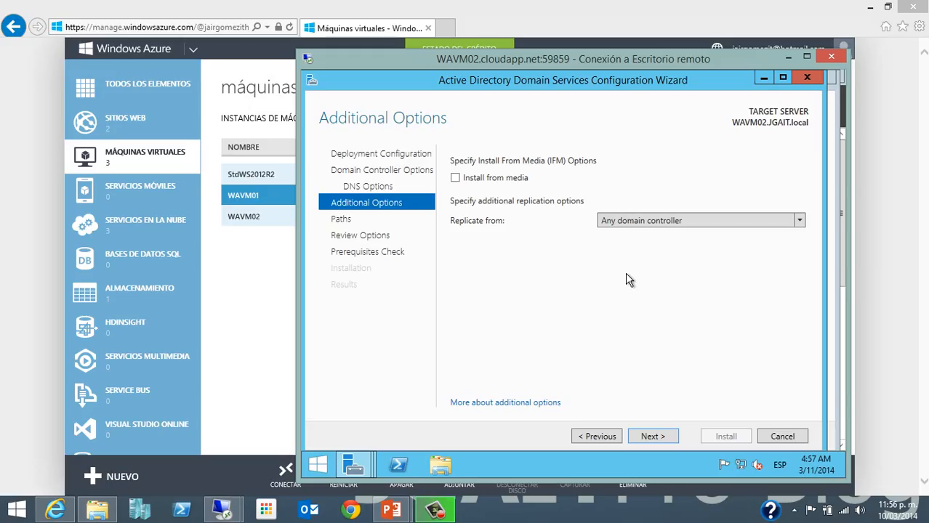
{"action": "left_click", "coordinate": [771, 223]}
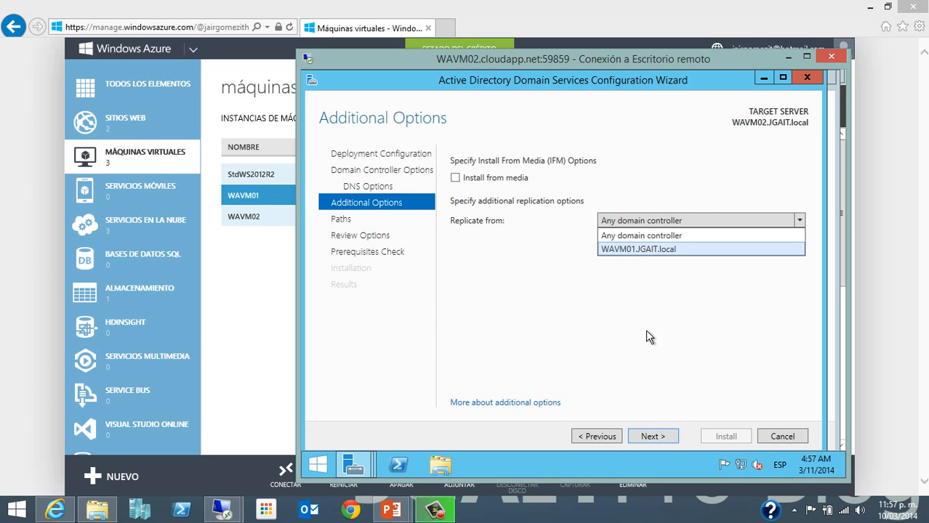
{"action": "left_click", "coordinate": [623, 318]}
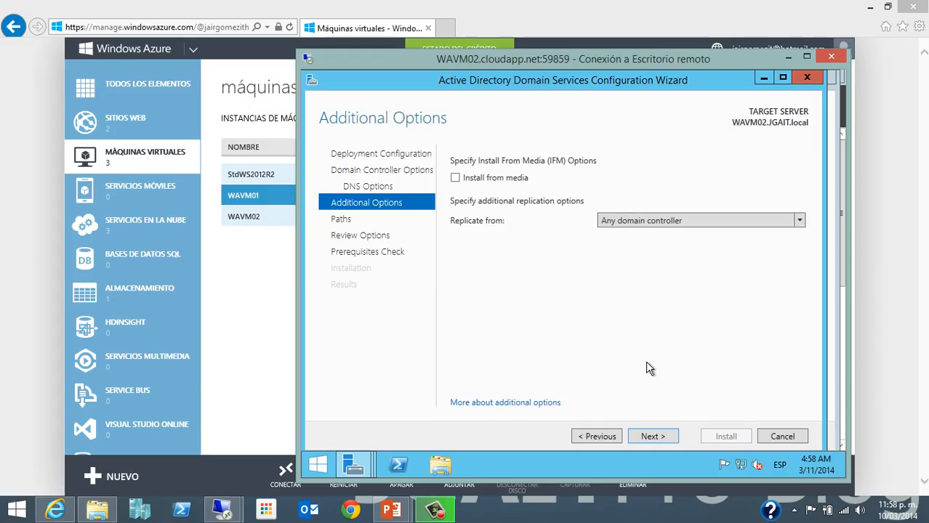
Step: Accept the additional options and the default database, log and SYSVOL folders, and review the selected configuration
{"action": "left_click", "coordinate": [668, 443]}
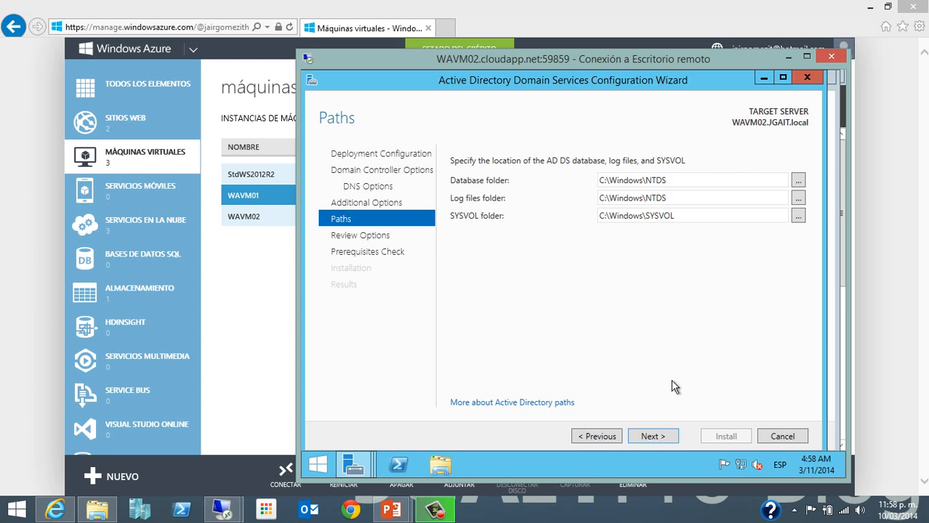
{"action": "left_click", "coordinate": [670, 442]}
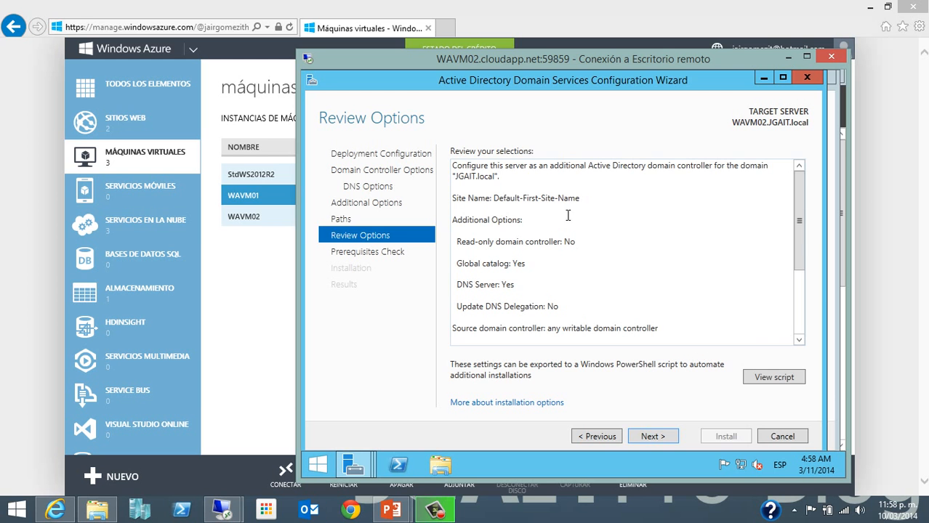
{"action": "left_click_drag", "start_coordinate": [811, 207], "coordinate": [816, 317]}
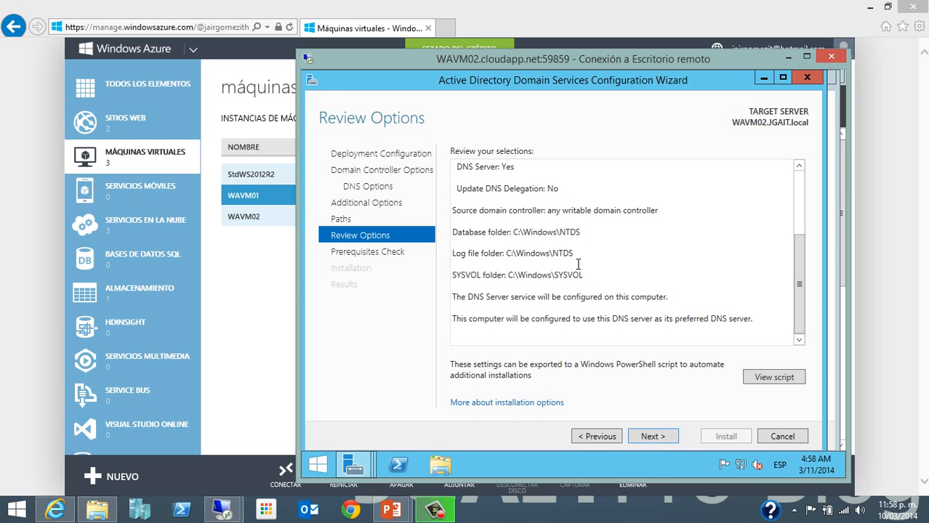
Step: Run the prerequisites check, read through its results and install the domain controller
{"action": "left_click", "coordinate": [661, 444]}
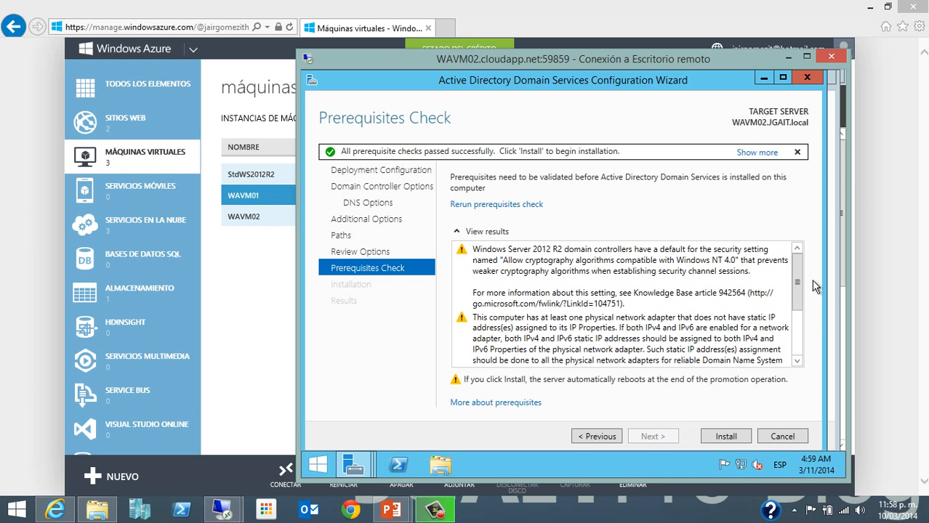
{"action": "scroll", "coordinate": [806, 276], "scroll_direction": "down", "scroll_amount": 3}
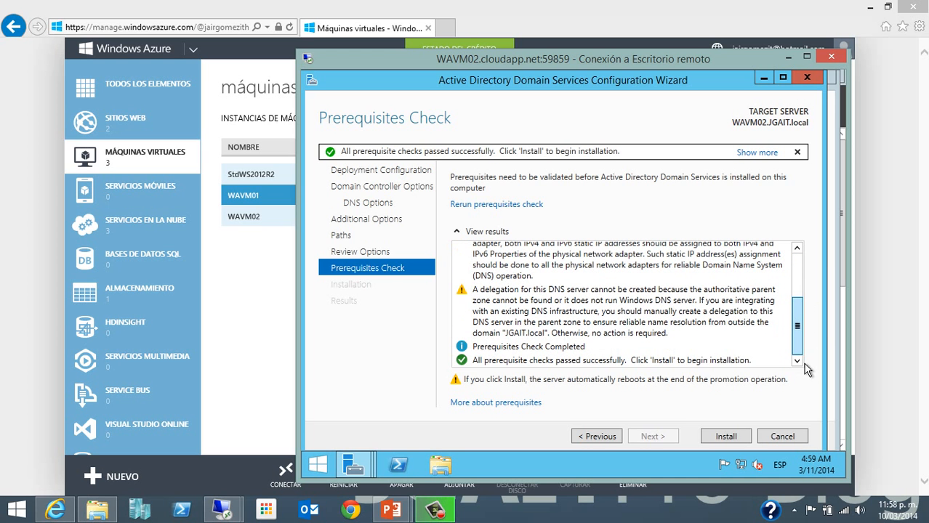
{"action": "left_click", "coordinate": [728, 443]}
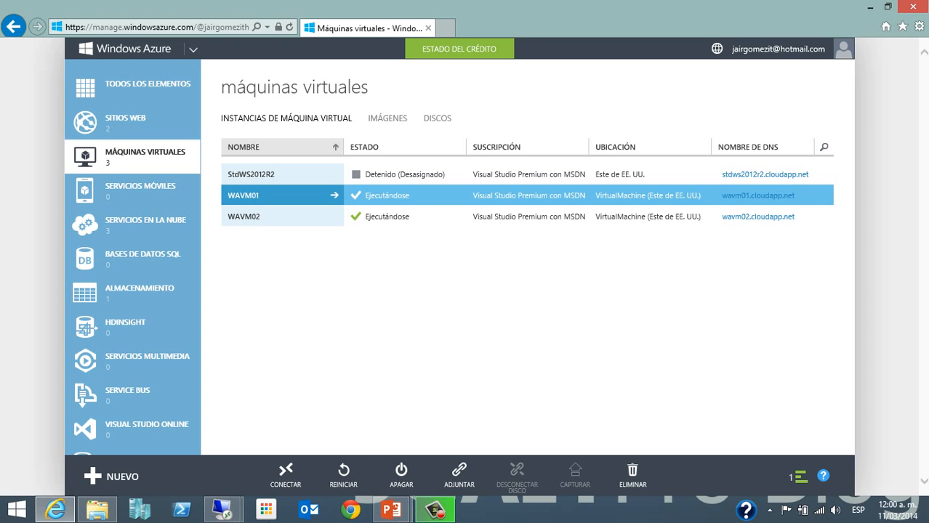
Step: Return to the WAVM02 remote session and check the result of the domain controller promotion
{"action": "mouse_move", "coordinate": [224, 508]}
{"action": "left_click", "coordinate": [262, 480]}
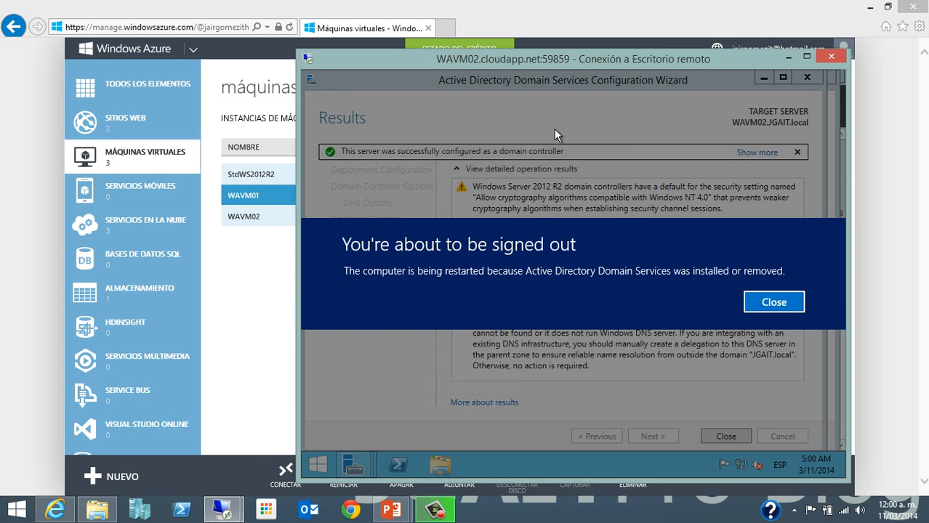
{"action": "left_click_drag", "start_coordinate": [559, 65], "coordinate": [686, 77]}
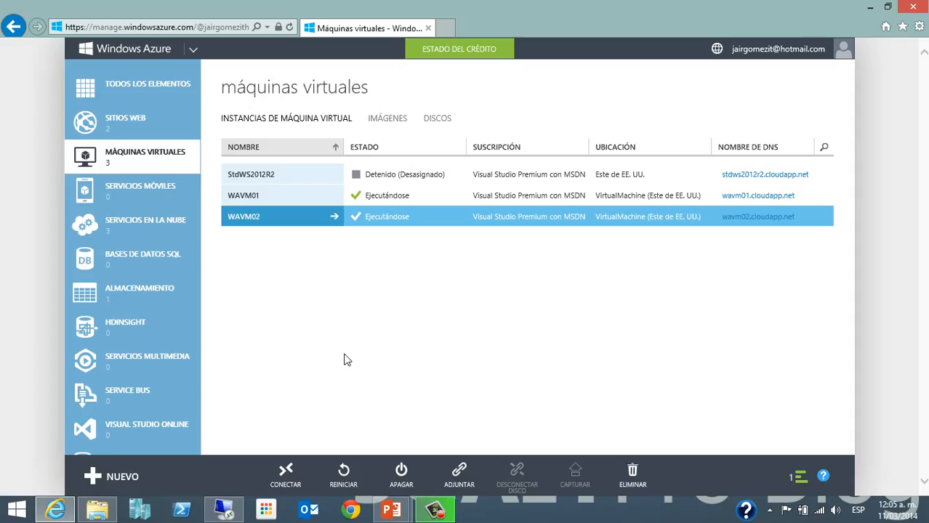
Step: Reconnect to WAVM02.cloudapp.net:59859 by Remote Desktop with the JGAIT domain administrator account, entering the account password
{"action": "left_click", "coordinate": [226, 511]}
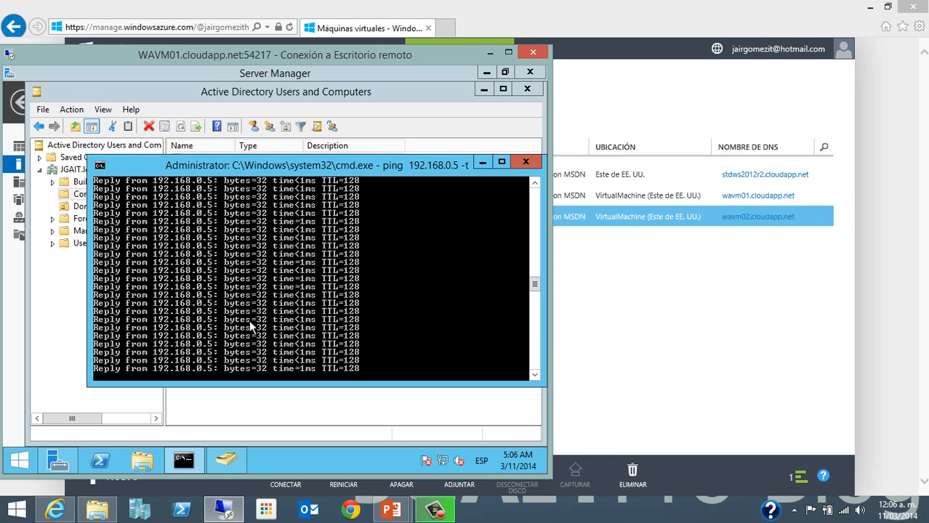
{"action": "left_click", "coordinate": [488, 55]}
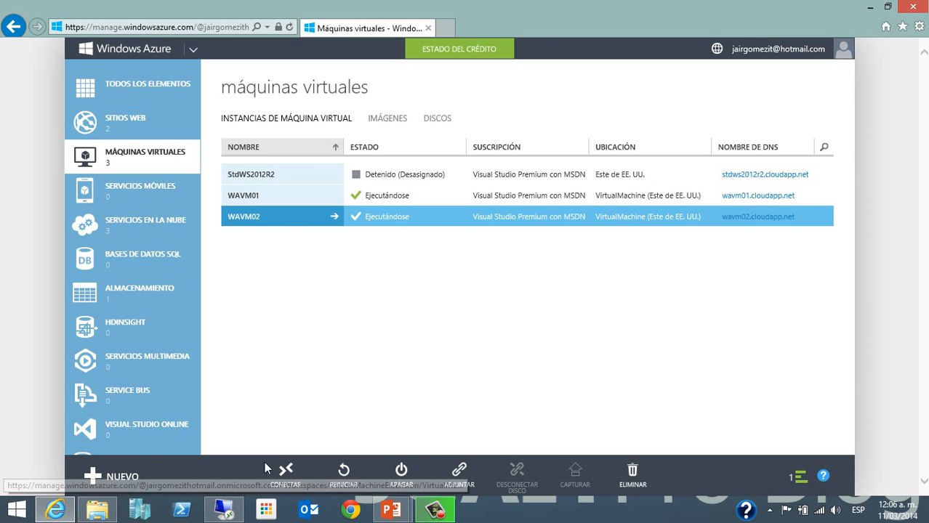
{"action": "right_click", "coordinate": [228, 514]}
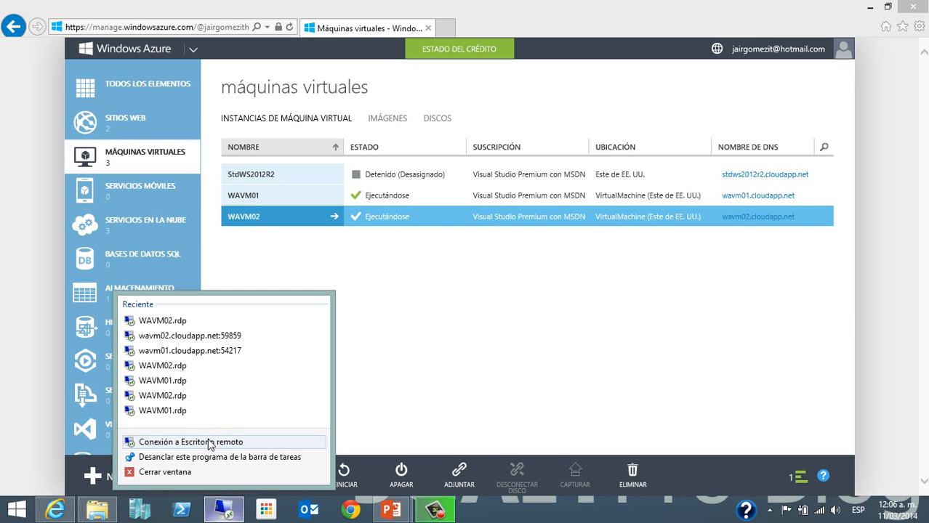
{"action": "left_click", "coordinate": [215, 442]}
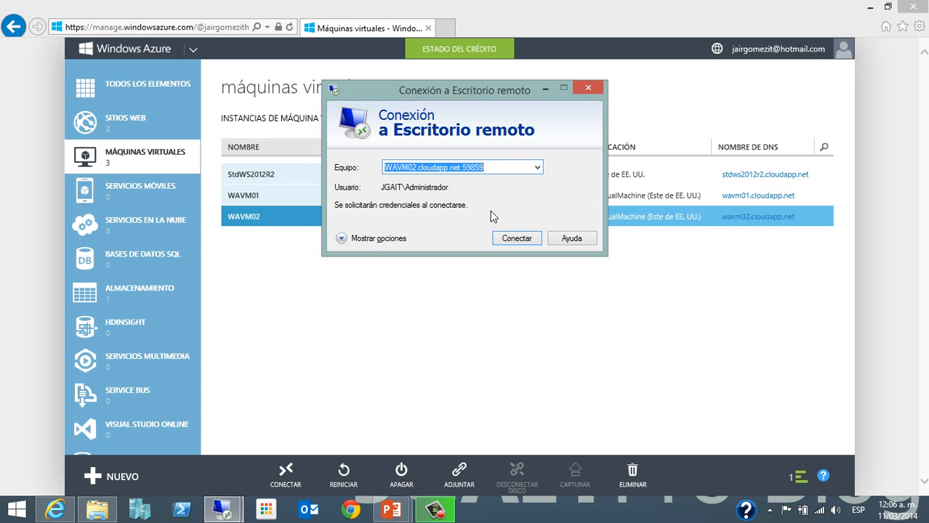
{"action": "left_click", "coordinate": [506, 242]}
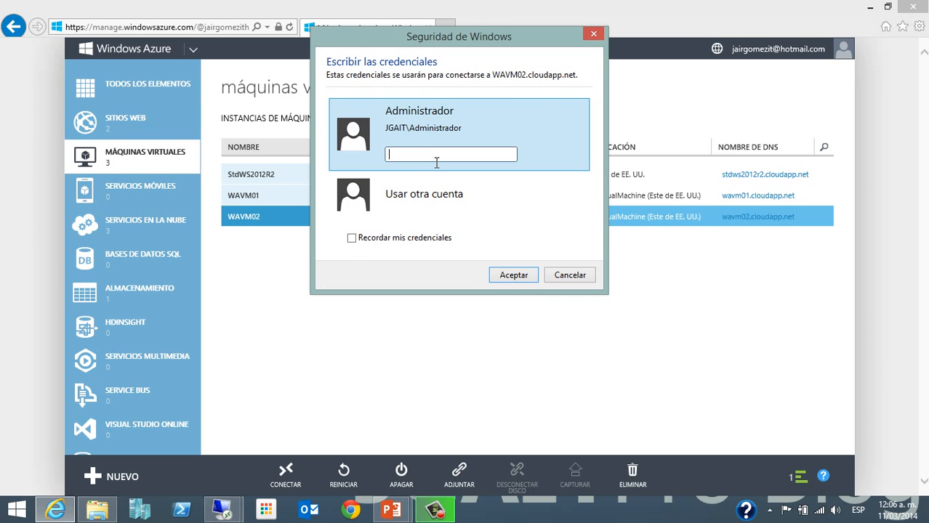
{"action": "type", "text": "••"}
{"action": "key", "text": "BackSpace"}
{"action": "key", "text": "BackSpace"}
{"action": "type", "text": "••••••••••••"}
{"action": "key", "text": "Return"}
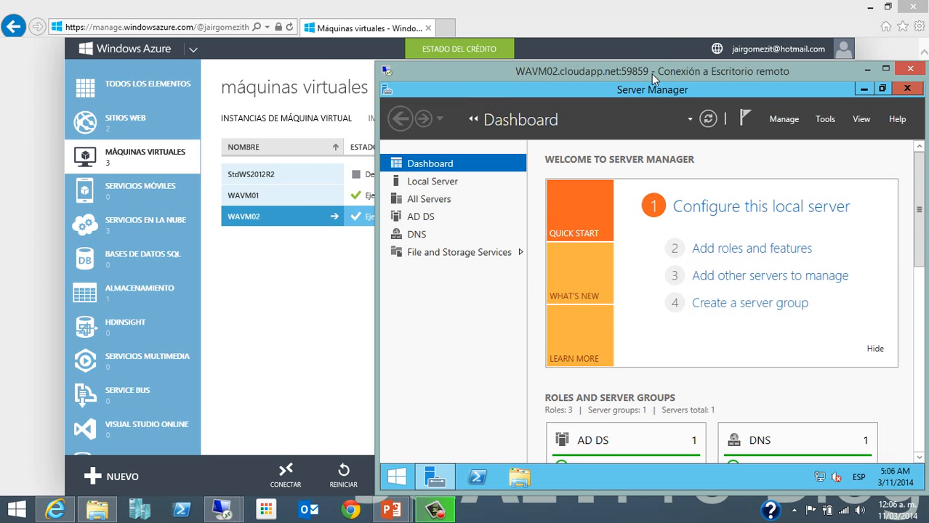
{"action": "left_click_drag", "start_coordinate": [651, 71], "coordinate": [603, 32]}
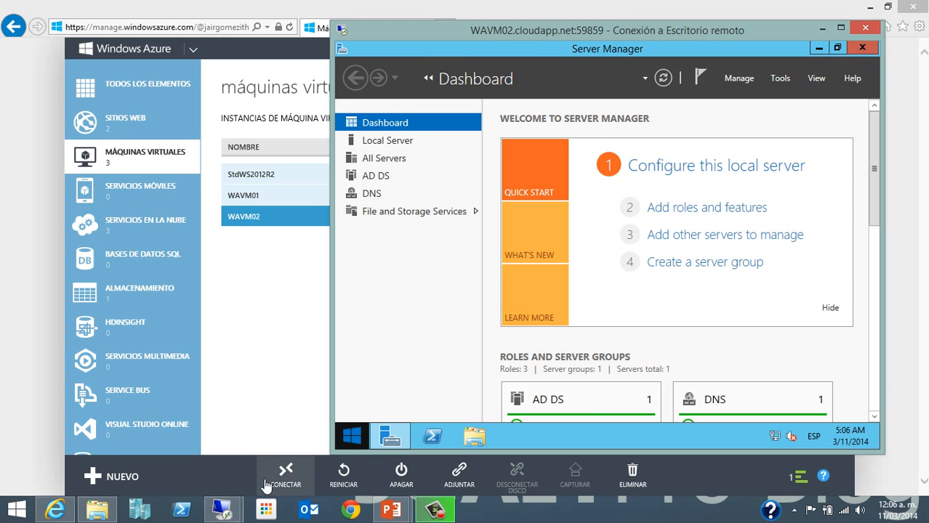
Step: In the WAVM01 session, close the running ping window and refresh the Computers container of JGAIT.local
{"action": "mouse_move", "coordinate": [221, 511]}
{"action": "left_click", "coordinate": [138, 436]}
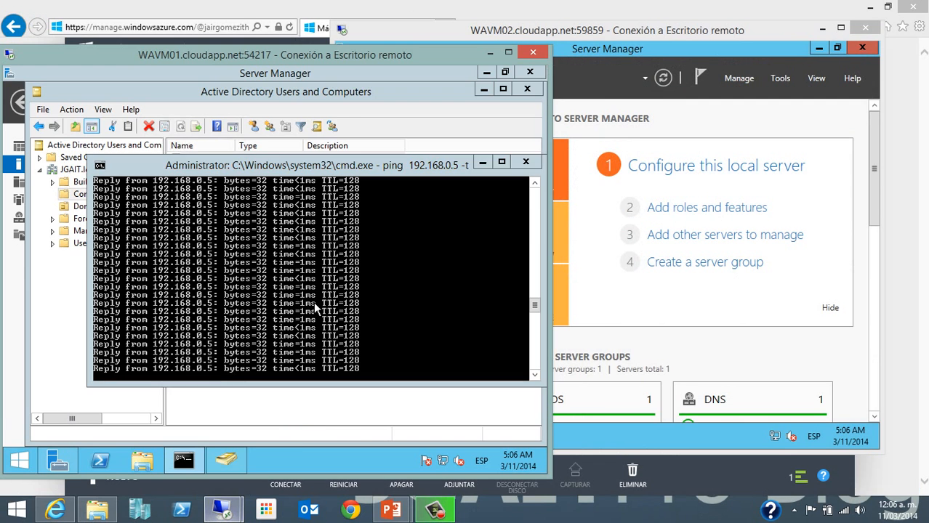
{"action": "left_click", "coordinate": [527, 163]}
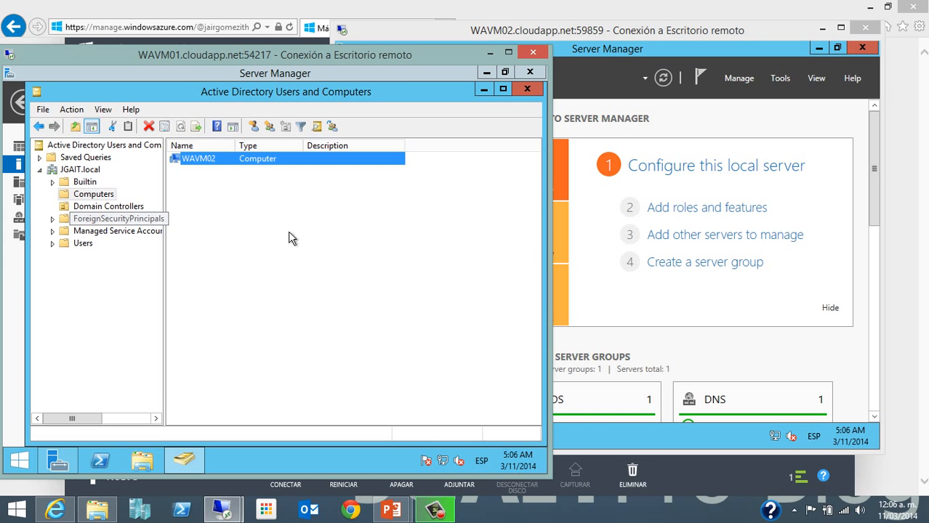
{"action": "right_click", "coordinate": [310, 265]}
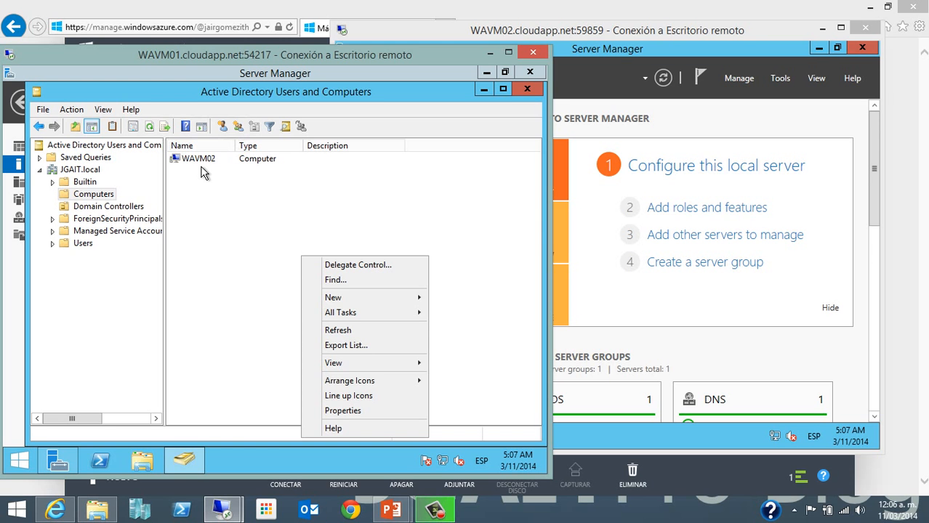
{"action": "left_click", "coordinate": [367, 331]}
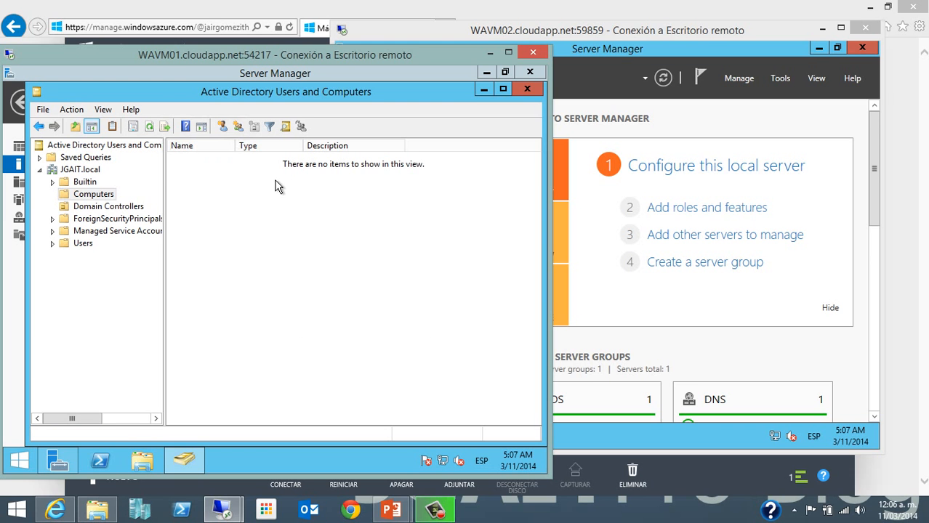
Step: Refresh the Domain Controllers container on WAVM01 and widen the Site column to check WAVM02's full site name
{"action": "left_click", "coordinate": [132, 213]}
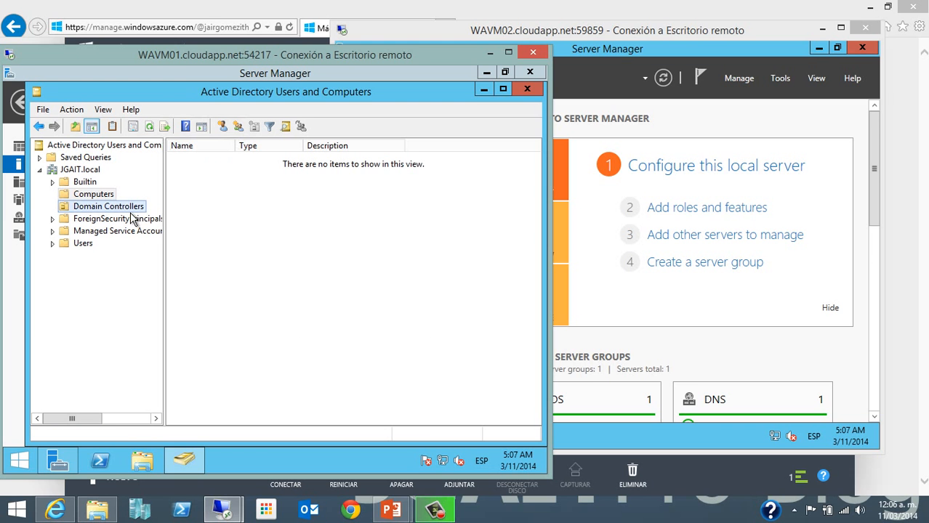
{"action": "right_click", "coordinate": [366, 324]}
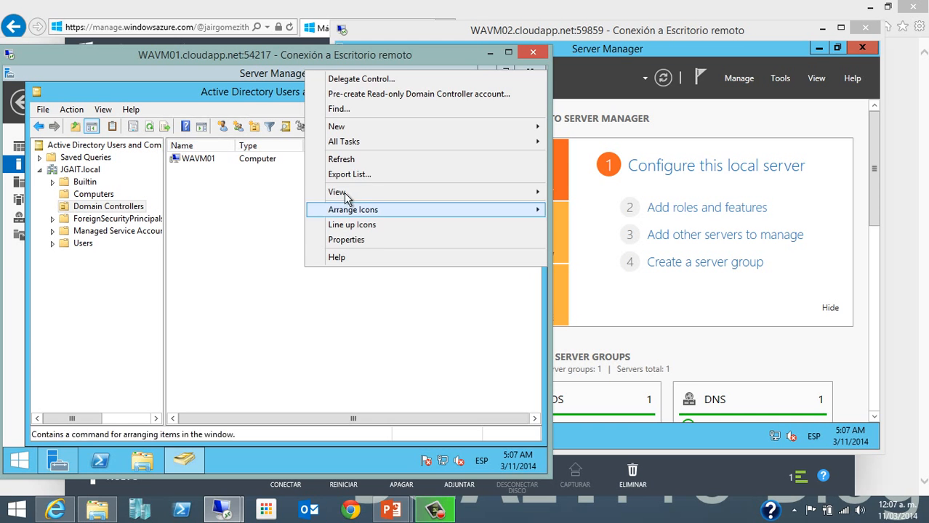
{"action": "left_click", "coordinate": [350, 161]}
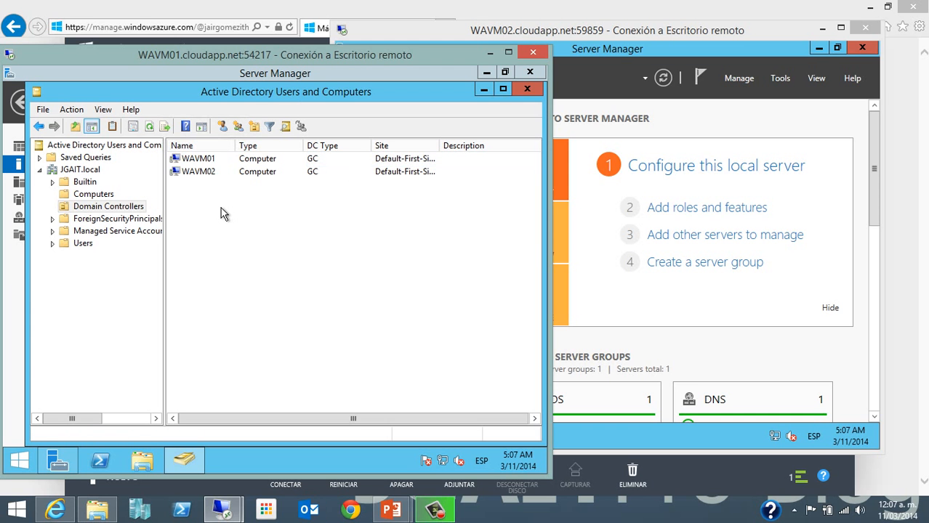
{"action": "left_click", "coordinate": [217, 175]}
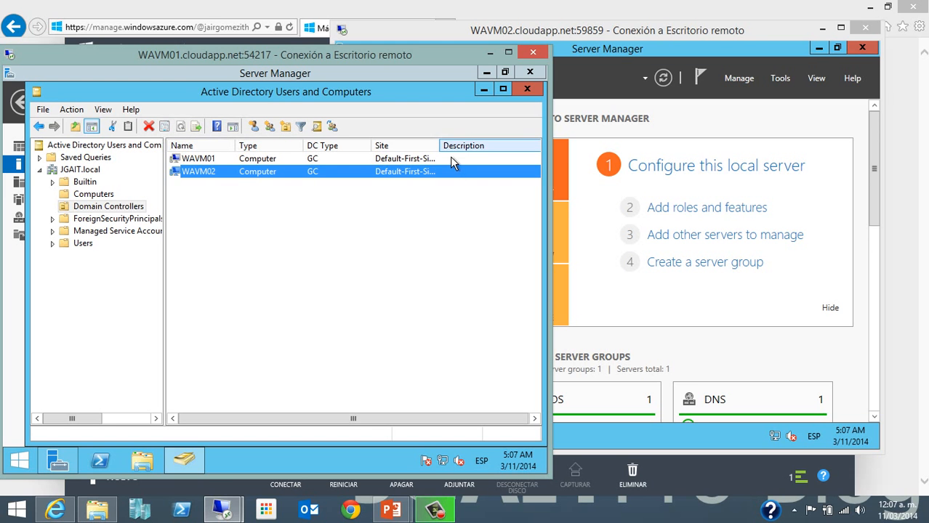
{"action": "left_click_drag", "start_coordinate": [445, 154], "coordinate": [508, 142]}
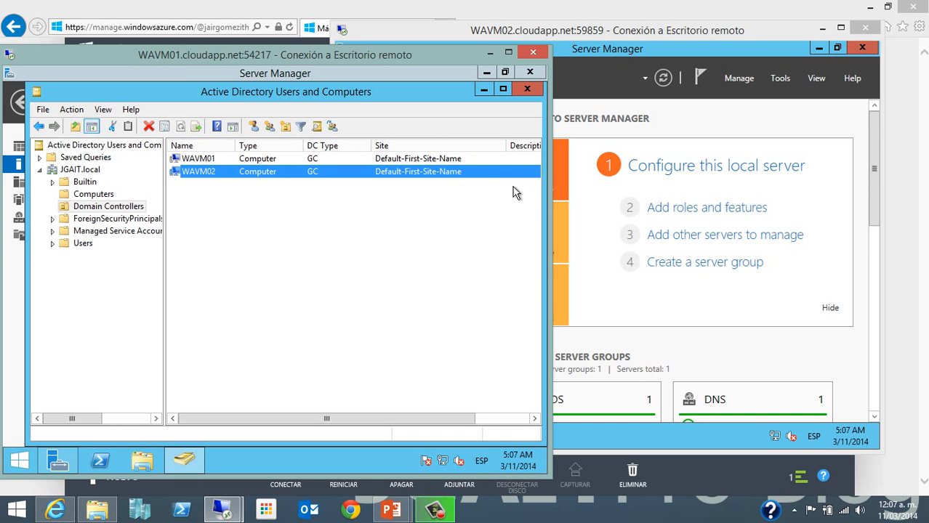
Step: Open Active Directory Users and Computers on WAVM02 and expand JGAIT.local to view its Domain Controllers container
{"action": "left_click", "coordinate": [490, 52]}
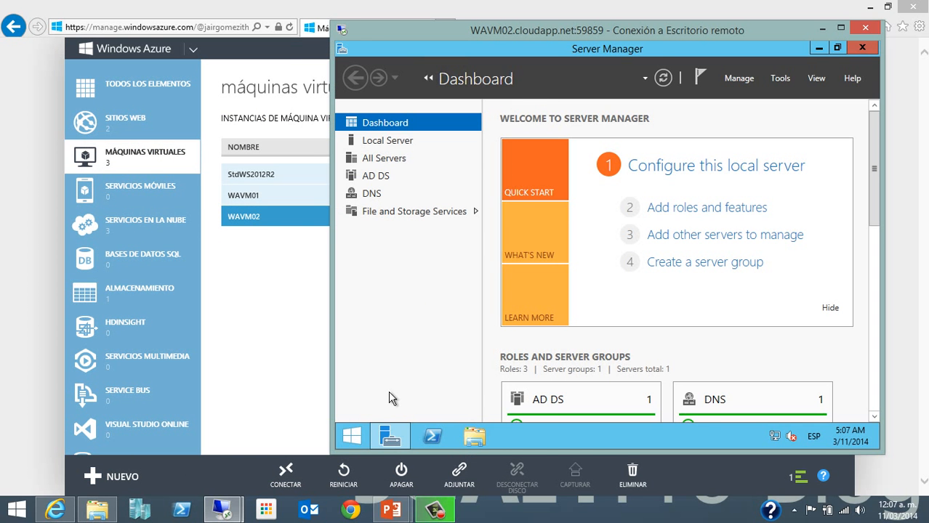
{"action": "left_click", "coordinate": [369, 440]}
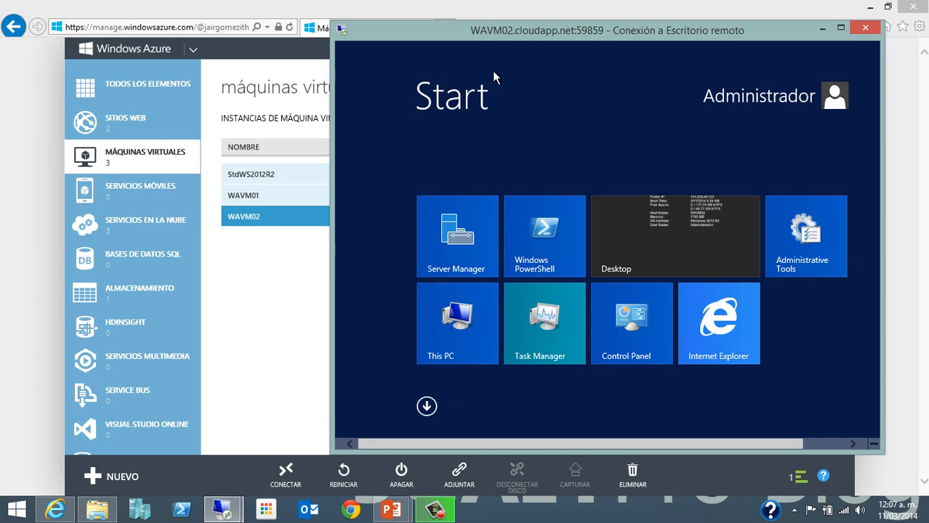
{"action": "left_click", "coordinate": [427, 407]}
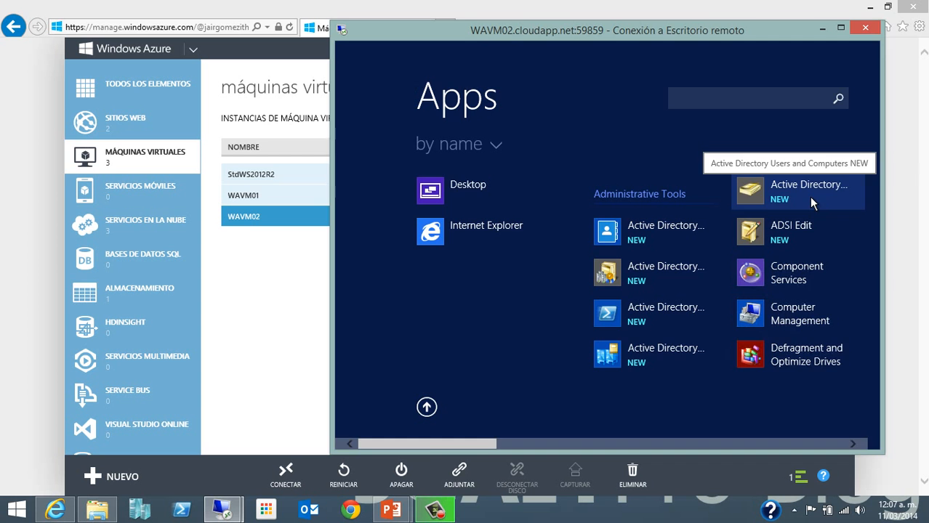
{"action": "left_click", "coordinate": [810, 197]}
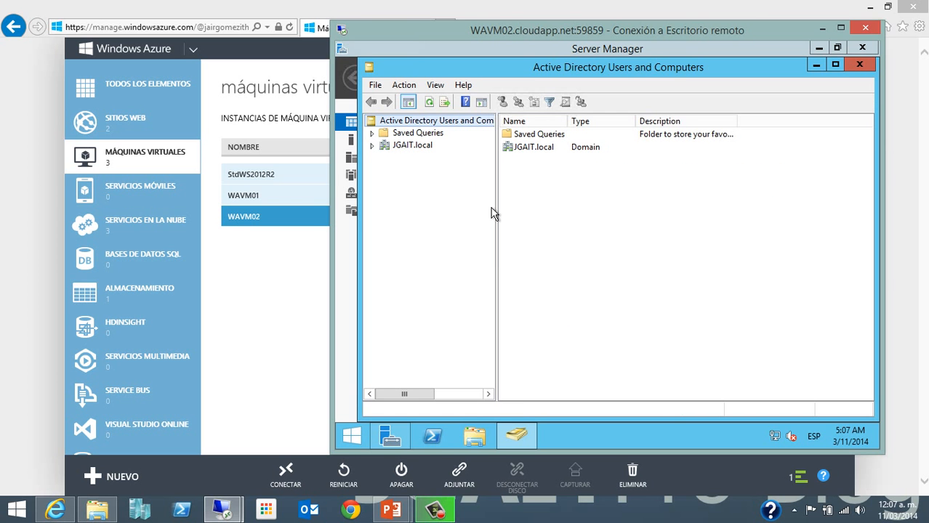
{"action": "left_click", "coordinate": [371, 145]}
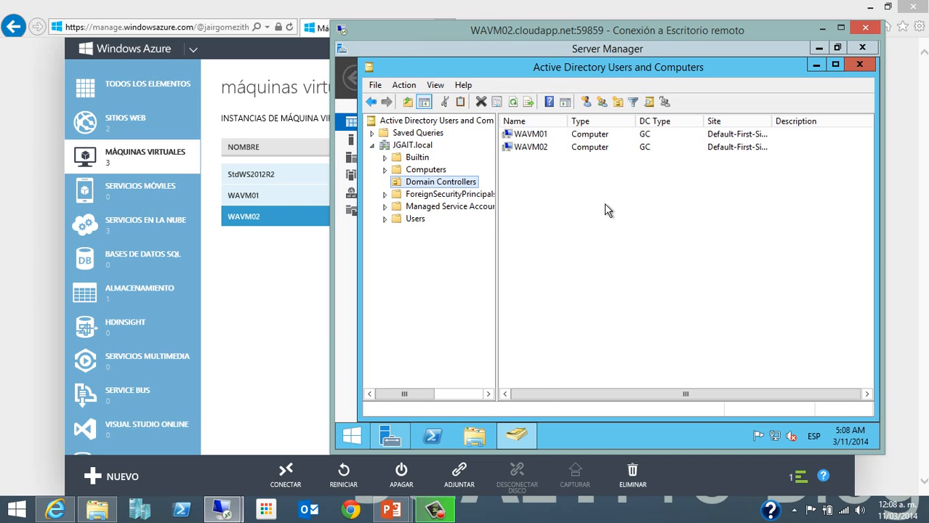
Step: Switch to the PowerPoint slide show titled "Instalar Controlador de dominio adicional en Windows Azure"
{"action": "mouse_move", "coordinate": [390, 512]}
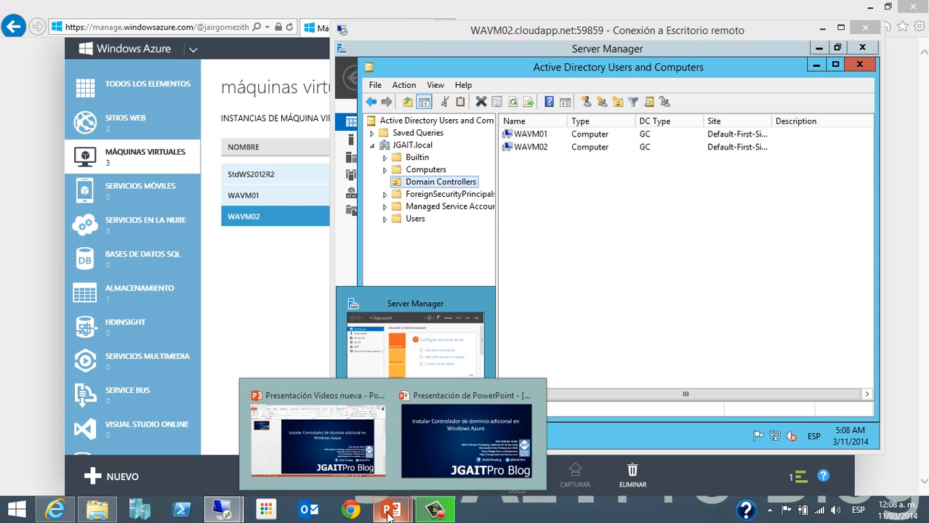
{"action": "left_click", "coordinate": [465, 436]}
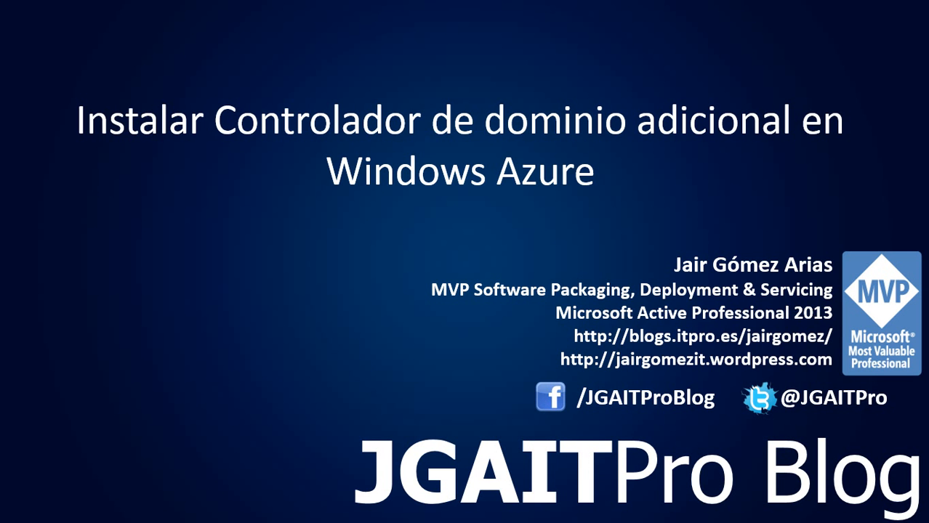